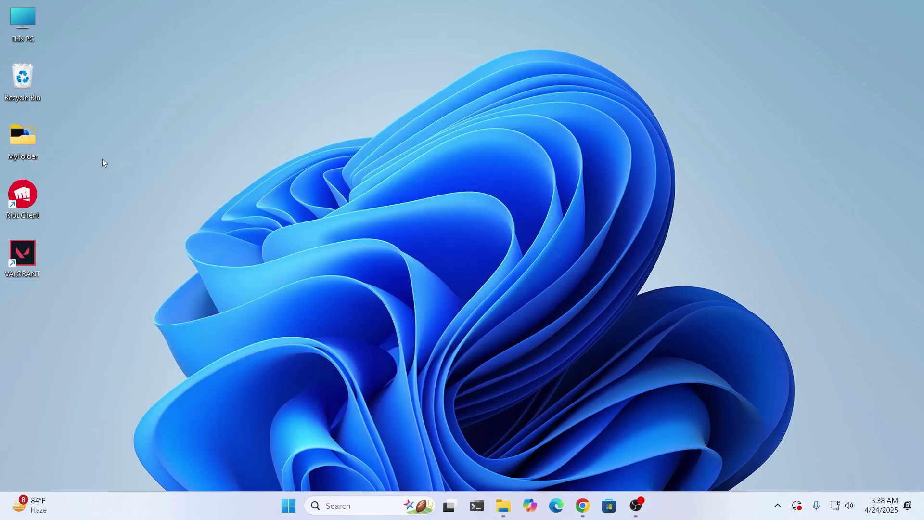
Create a 'MyFolder - Shortcut' on the desktop and drag it near the top
{"action": "right_click", "coordinate": [28, 137]}
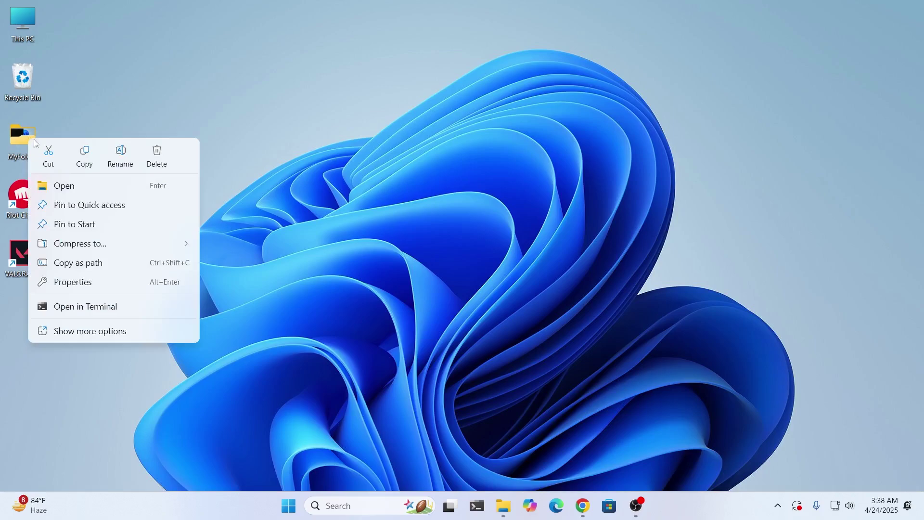
{"action": "left_click", "coordinate": [110, 333]}
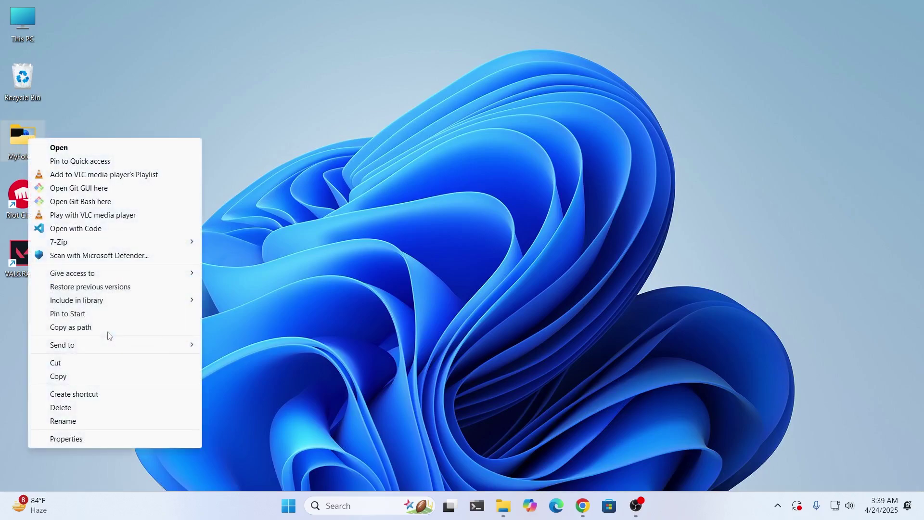
{"action": "mouse_move", "coordinate": [73, 346]}
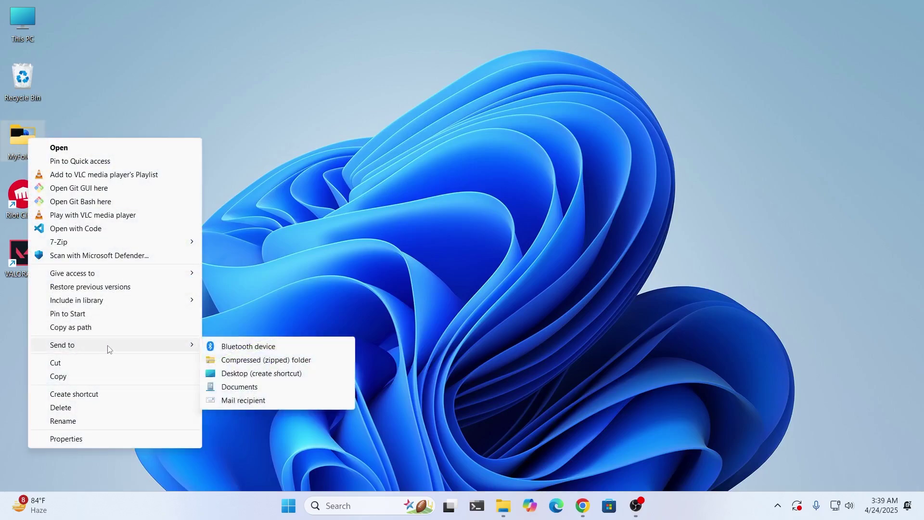
{"action": "left_click", "coordinate": [253, 375]}
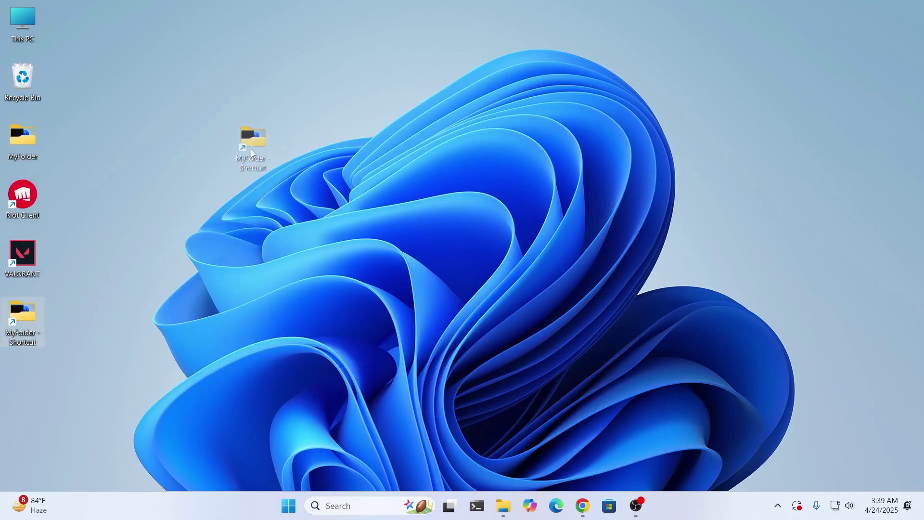
{"action": "left_click_drag", "start_coordinate": [251, 149], "coordinate": [213, 111]}
Add explorer.exe before the MyFolder shortcut's Target path in Properties and save
{"action": "right_click", "coordinate": [210, 93]}
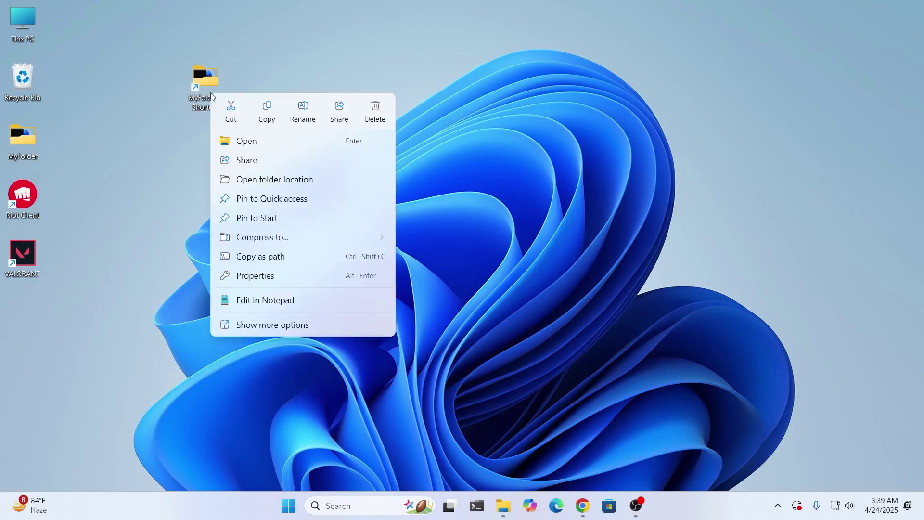
{"action": "left_click", "coordinate": [284, 327]}
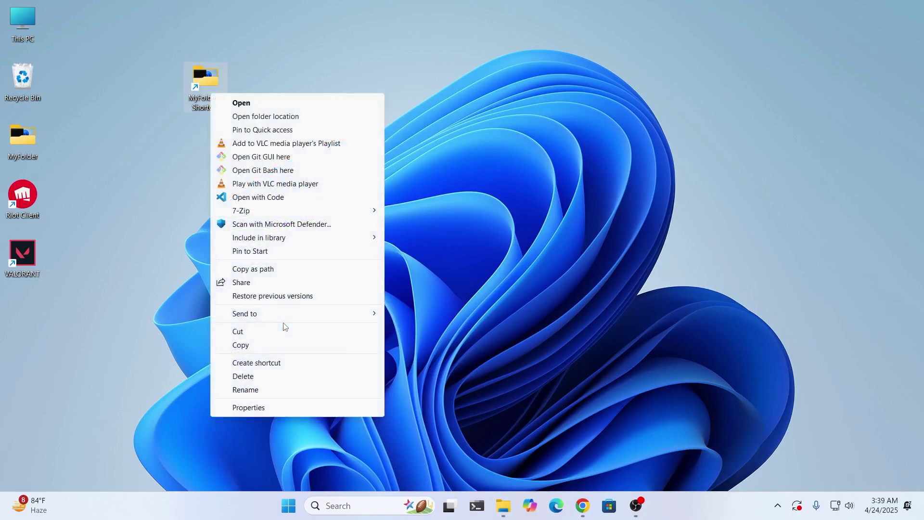
{"action": "left_click", "coordinate": [274, 409]}
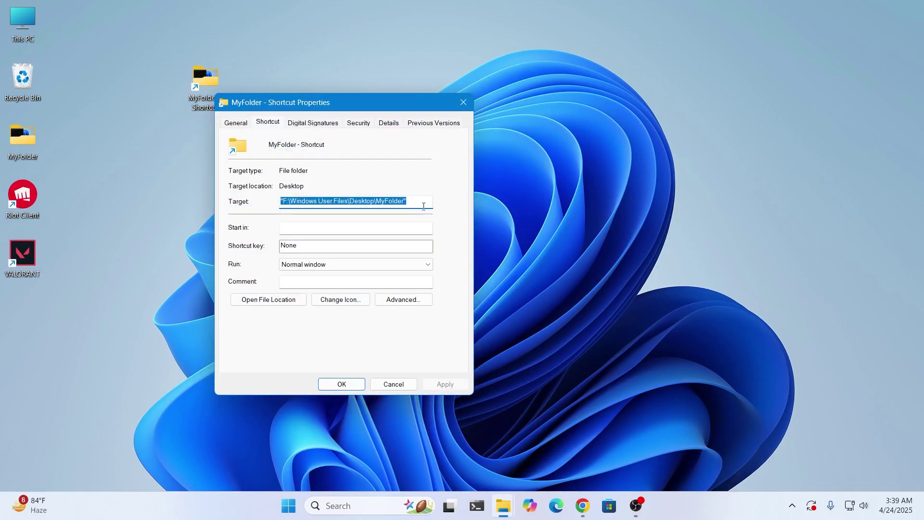
{"action": "left_click", "coordinate": [427, 200]}
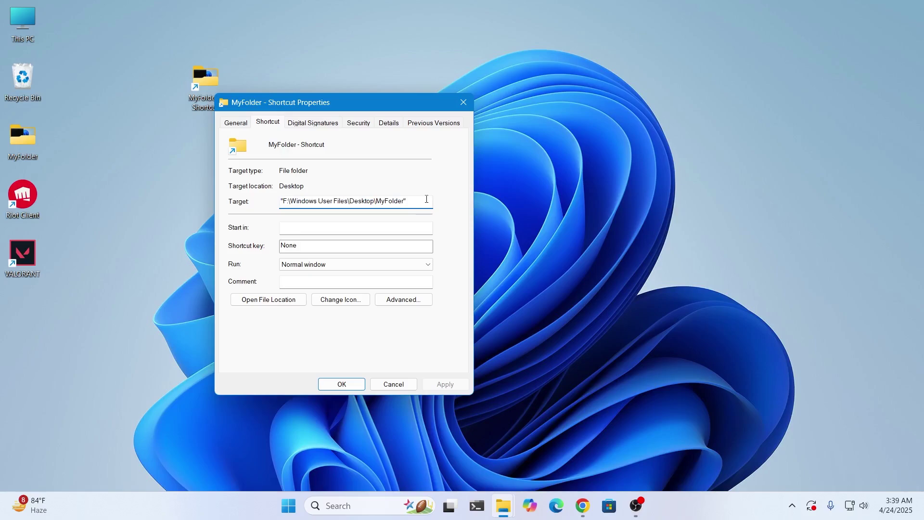
{"action": "key", "text": "Home"}
{"action": "type", "text": "Explorer.e"}
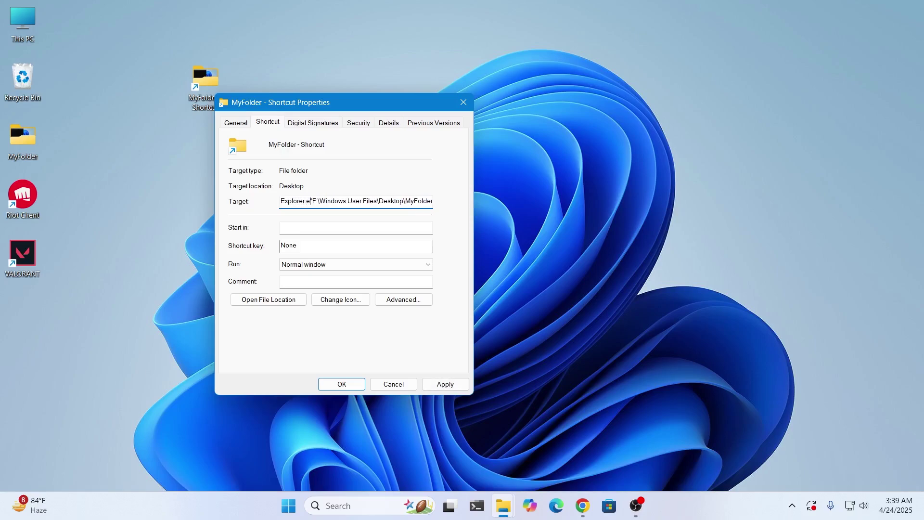
{"action": "type", "text": "xe"}
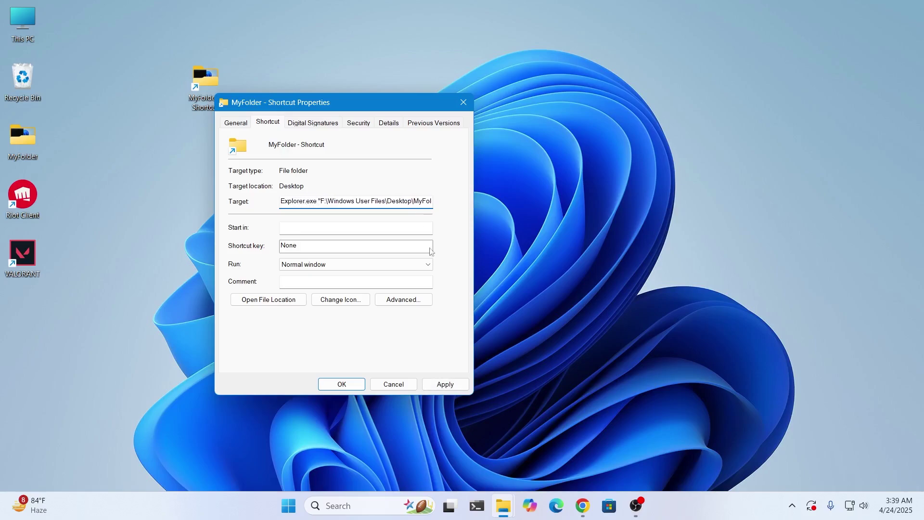
{"action": "left_click", "coordinate": [445, 384]}
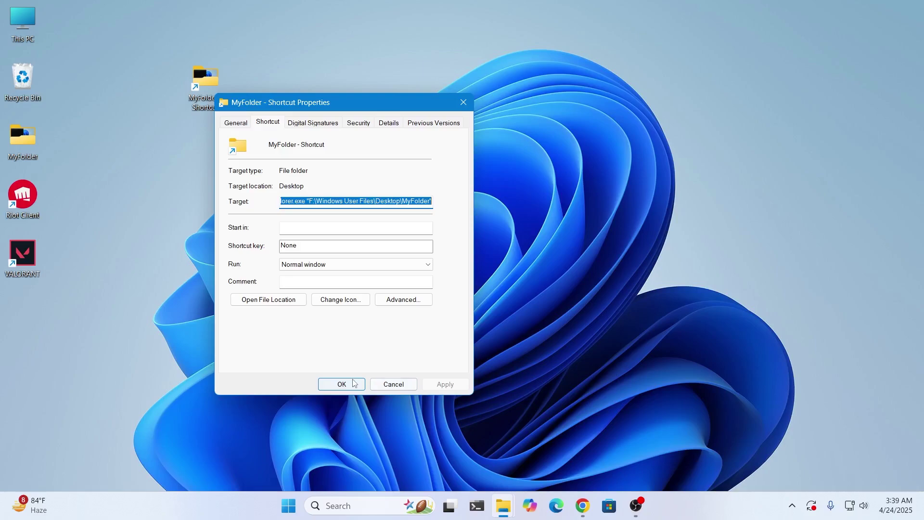
{"action": "left_click", "coordinate": [342, 385]}
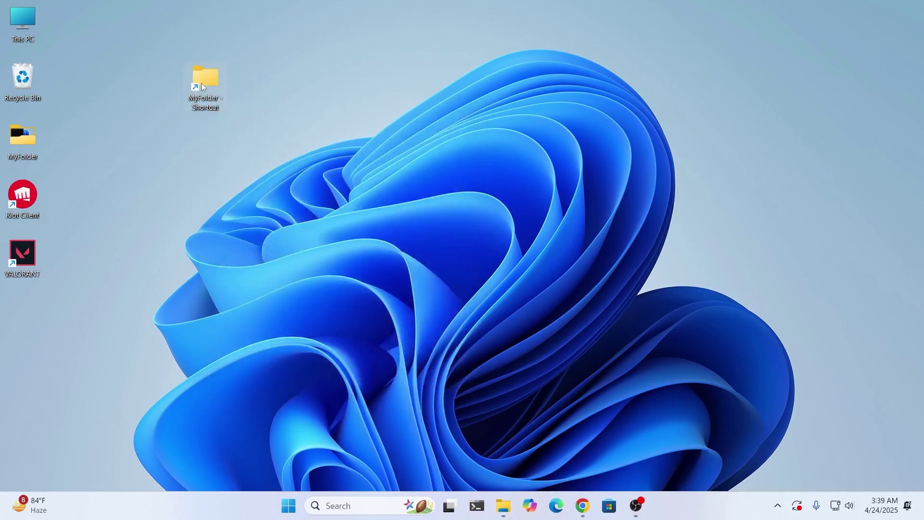
Pin the MyFolder shortcut to the taskbar from its extended options menu
{"action": "right_click", "coordinate": [202, 81]}
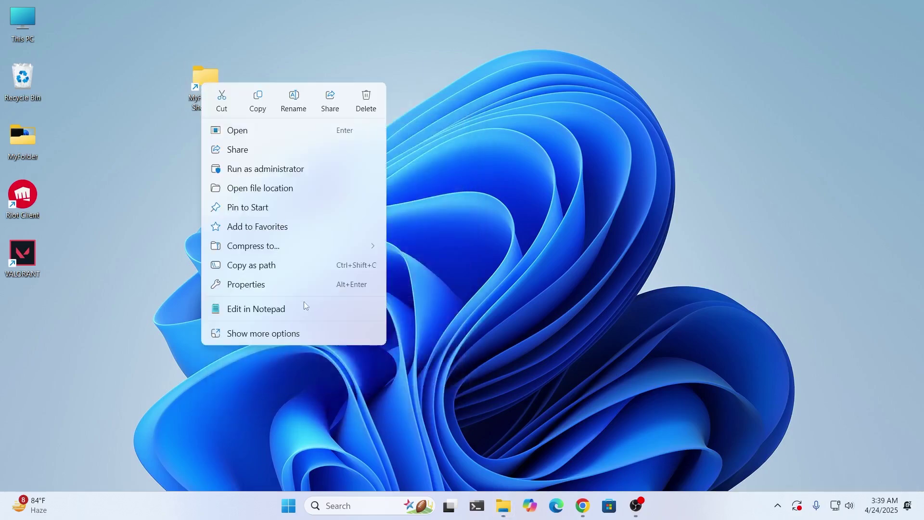
{"action": "left_click", "coordinate": [293, 335]}
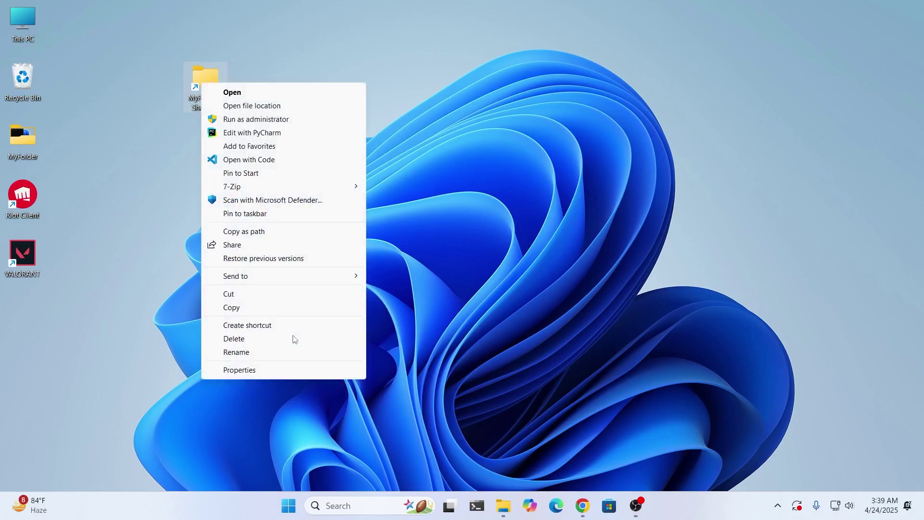
{"action": "left_click", "coordinate": [273, 214]}
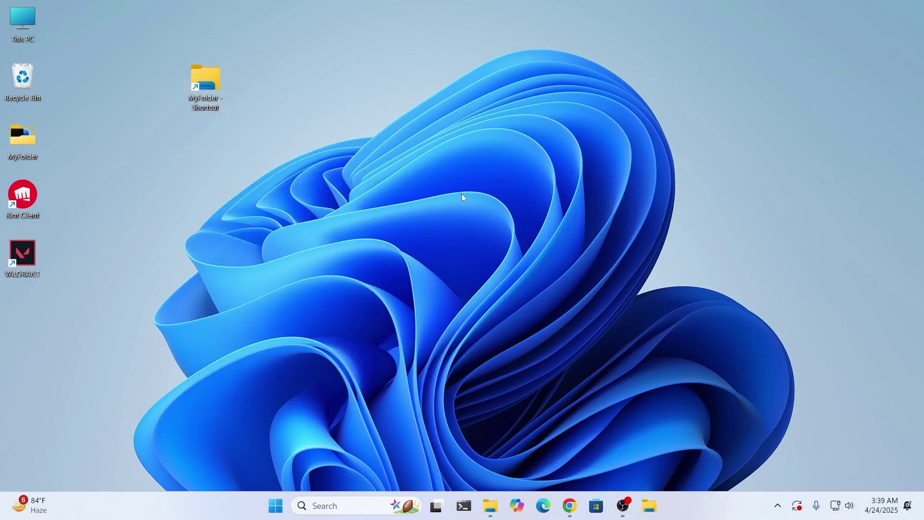
{"action": "left_click", "coordinate": [651, 511]}
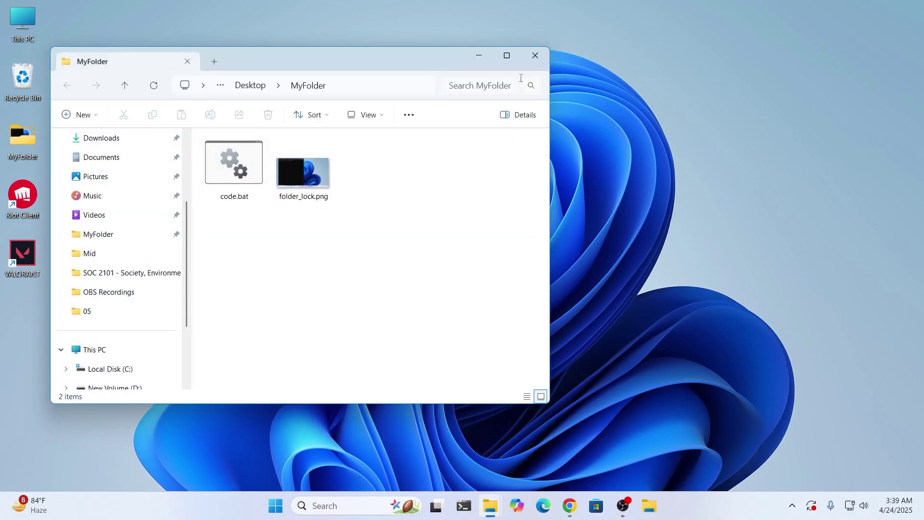
{"action": "left_click", "coordinate": [651, 510]}
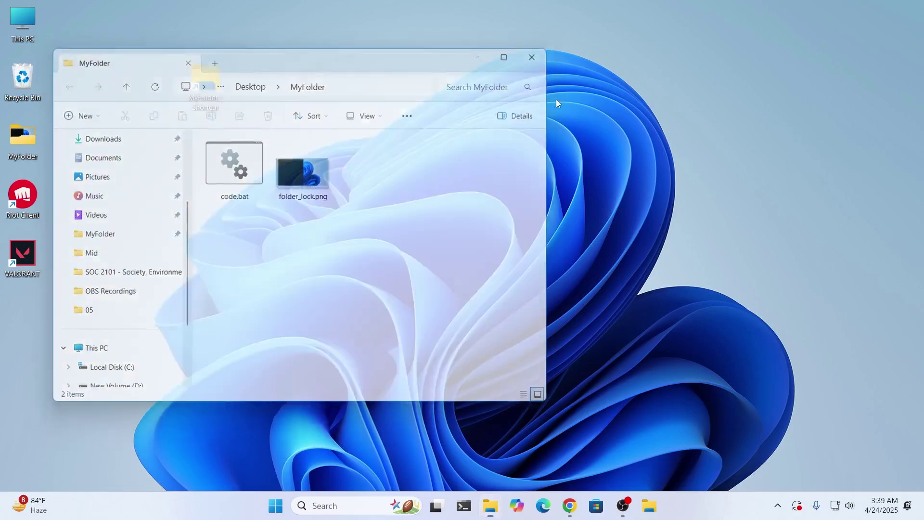